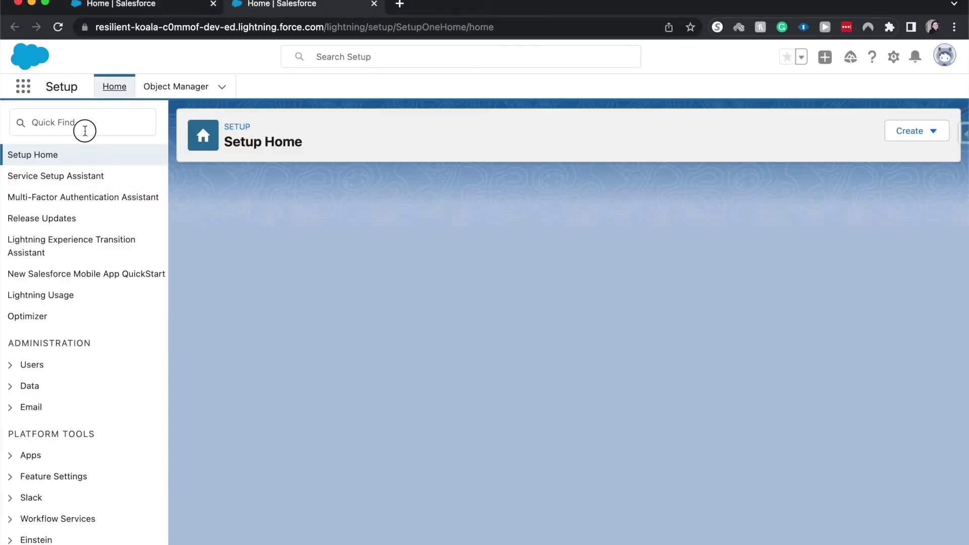
Step: Search Quick Find for 'heal' and open Security > Health Check, showing the 74% score
{"action": "left_click", "coordinate": [86, 131]}
{"action": "type", "text": "hea"}
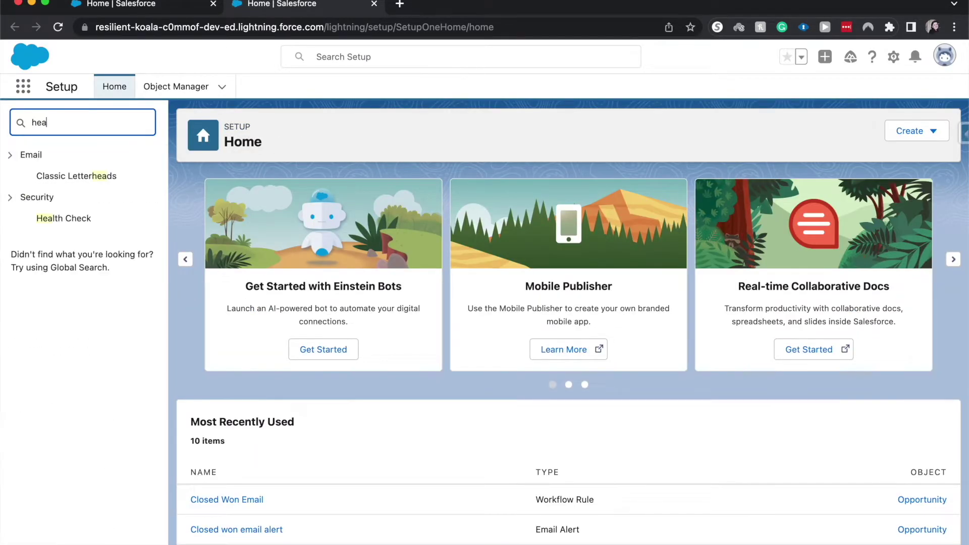
{"action": "type", "text": "l"}
{"action": "left_click", "coordinate": [67, 179]}
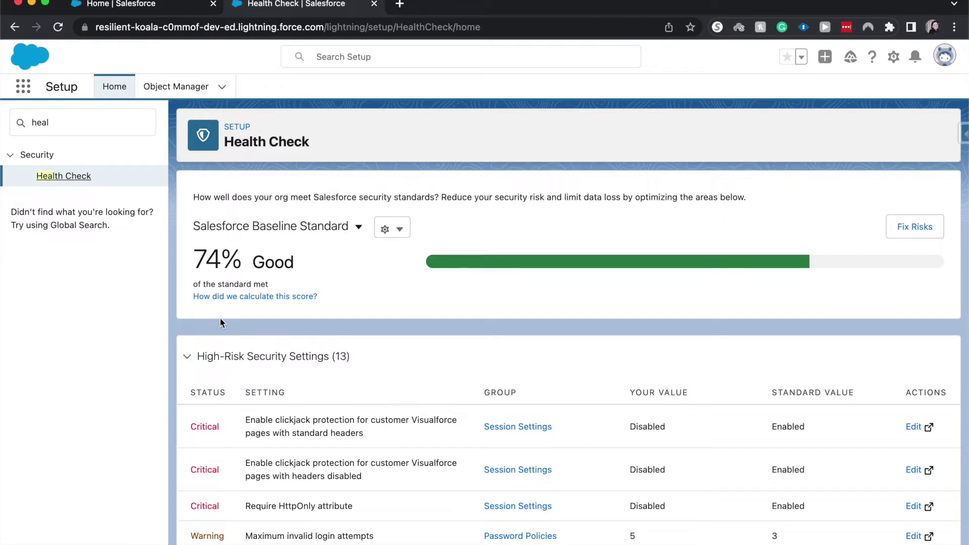
{"action": "scroll", "coordinate": [200, 313], "scroll_direction": "down", "scroll_amount": 1}
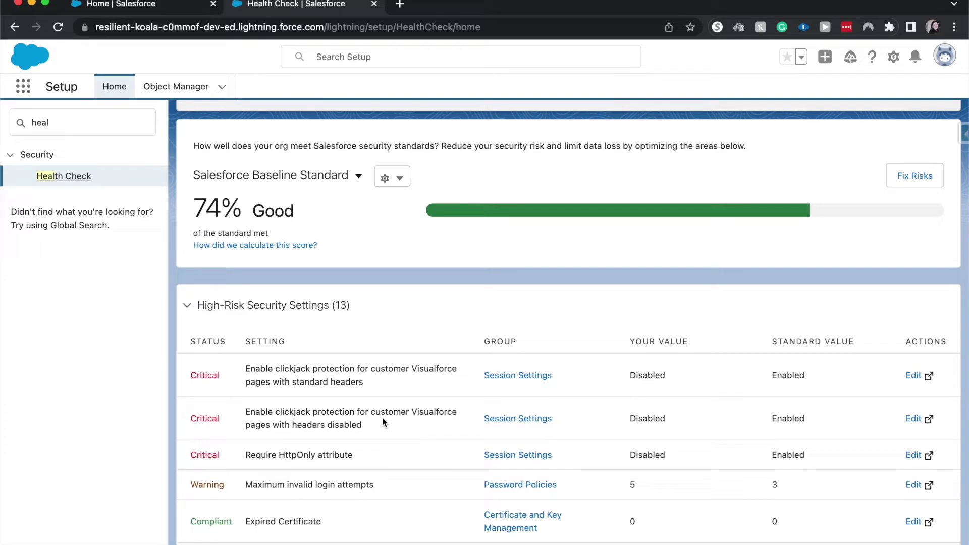
{"action": "scroll", "coordinate": [558, 402], "scroll_direction": "down", "scroll_amount": 3}
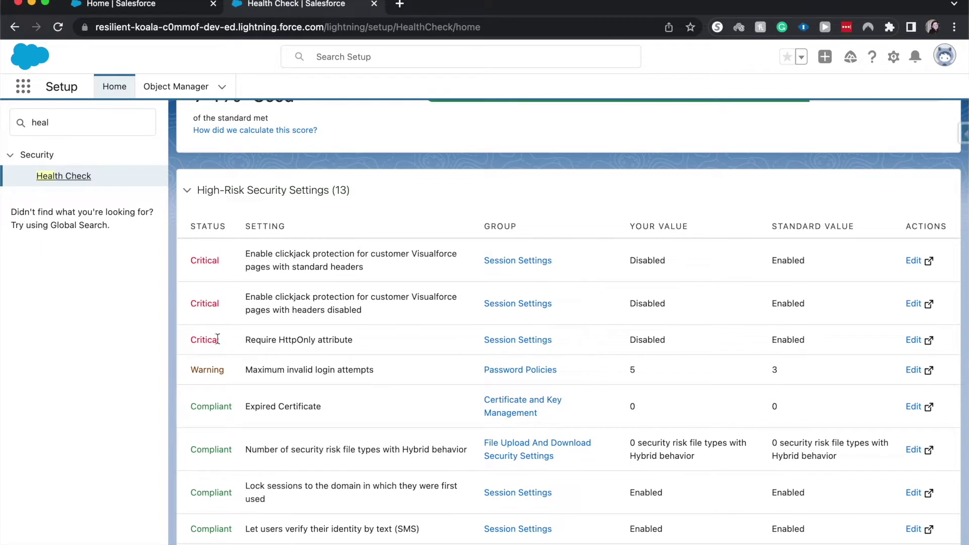
{"action": "left_click_drag", "start_coordinate": [185, 258], "coordinate": [224, 379]}
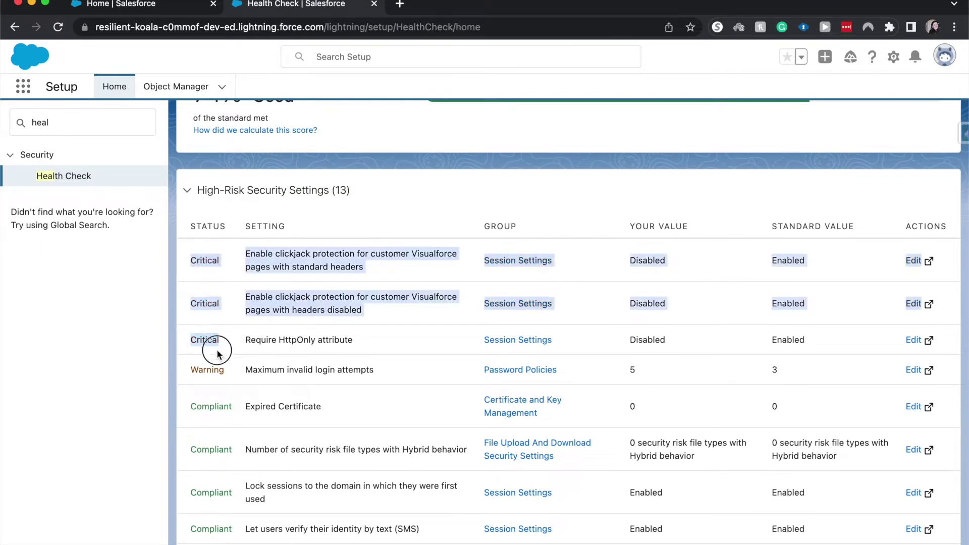
{"action": "left_click", "coordinate": [221, 373]}
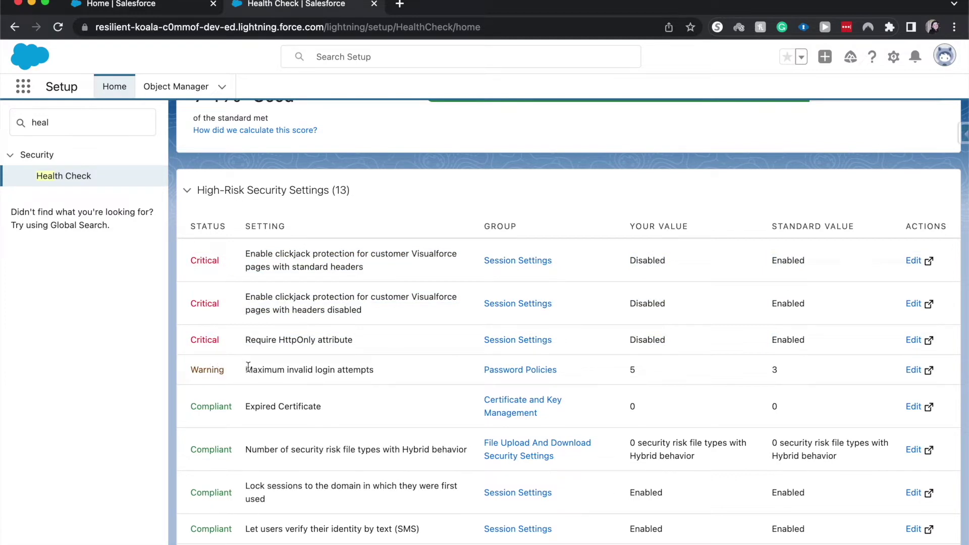
{"action": "left_click_drag", "start_coordinate": [246, 370], "coordinate": [346, 372]}
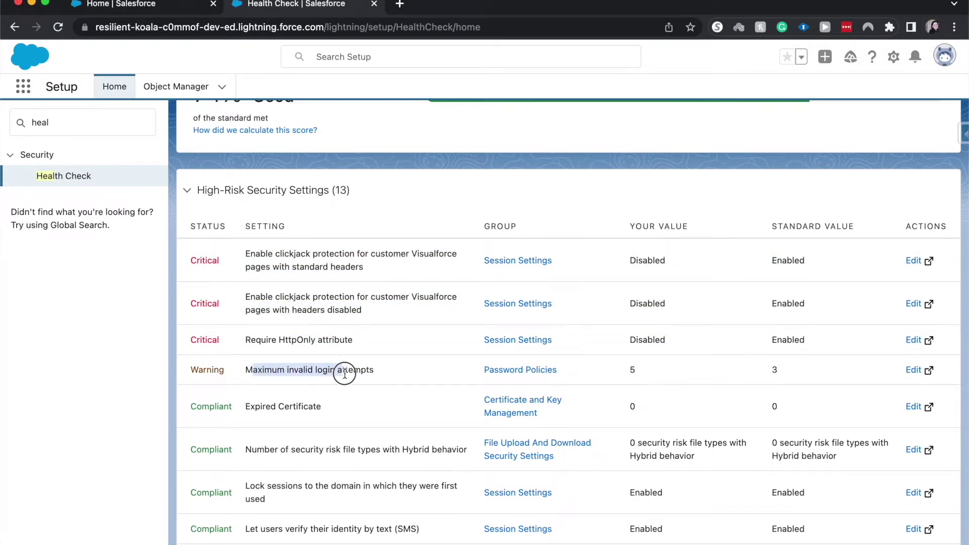
{"action": "left_click", "coordinate": [345, 373]}
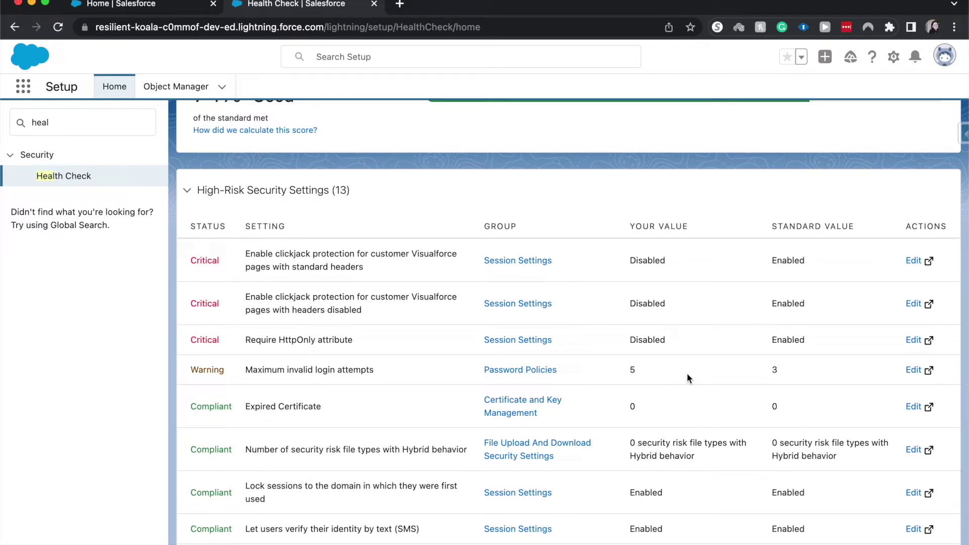
{"action": "left_click", "coordinate": [640, 370]}
{"action": "scroll", "coordinate": [776, 356], "scroll_direction": "up", "scroll_amount": 2}
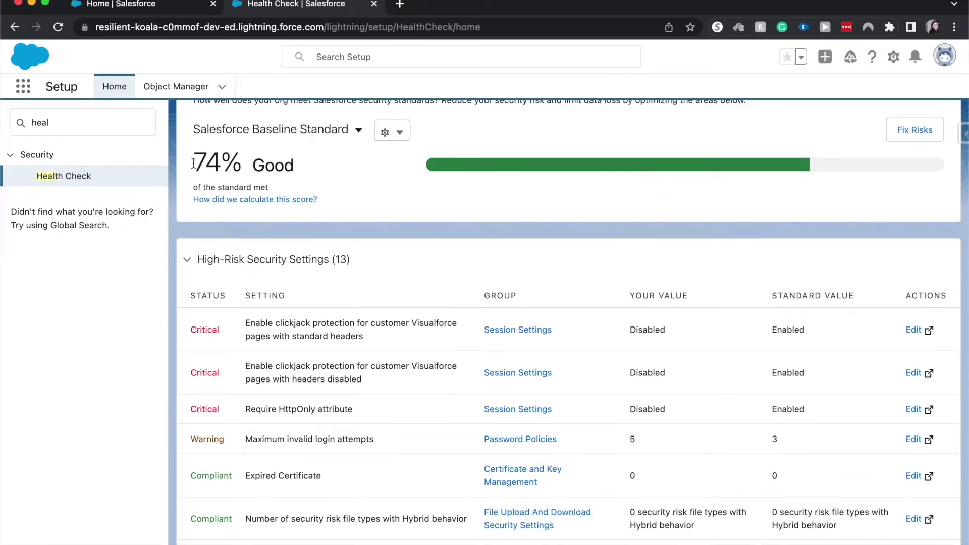
{"action": "left_click_drag", "start_coordinate": [192, 164], "coordinate": [219, 165]}
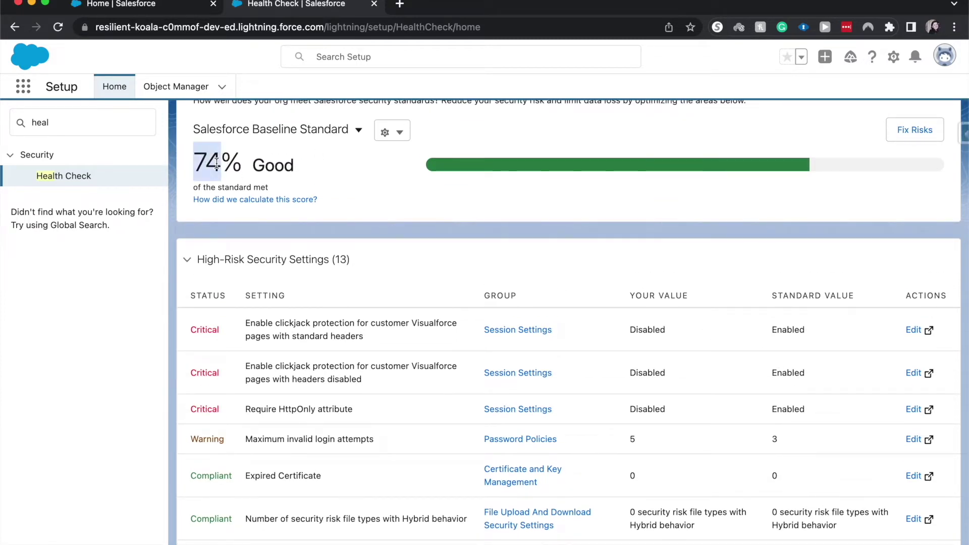
{"action": "scroll", "coordinate": [216, 162], "scroll_direction": "down", "scroll_amount": 5}
{"action": "scroll", "coordinate": [216, 162], "scroll_direction": "down", "scroll_amount": 5}
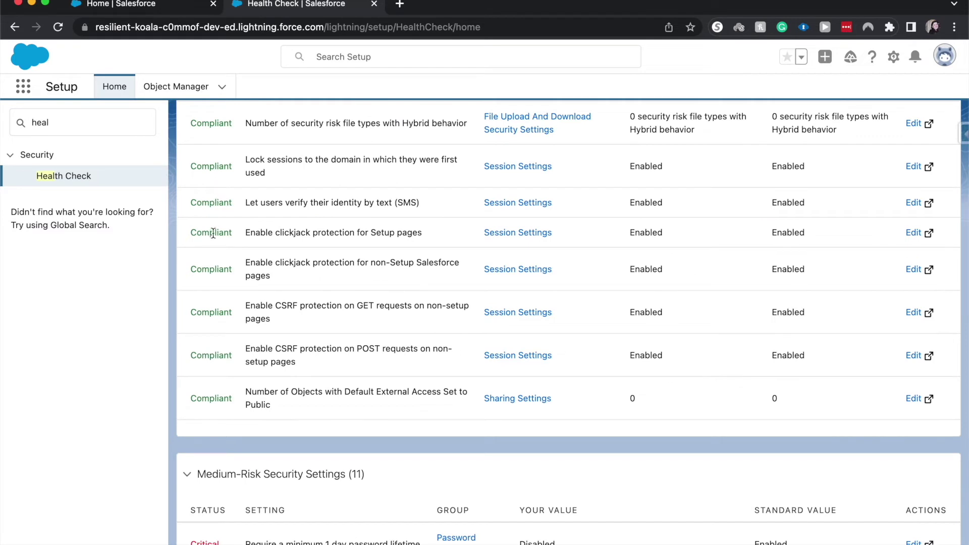
{"action": "triple_click", "coordinate": [266, 204]}
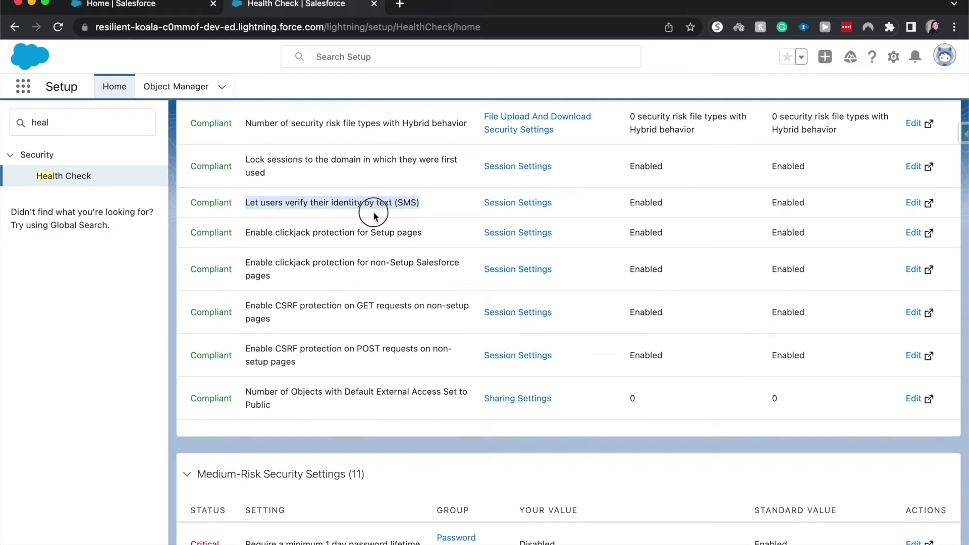
{"action": "left_click", "coordinate": [222, 218]}
{"action": "scroll", "coordinate": [240, 371], "scroll_direction": "up", "scroll_amount": 2}
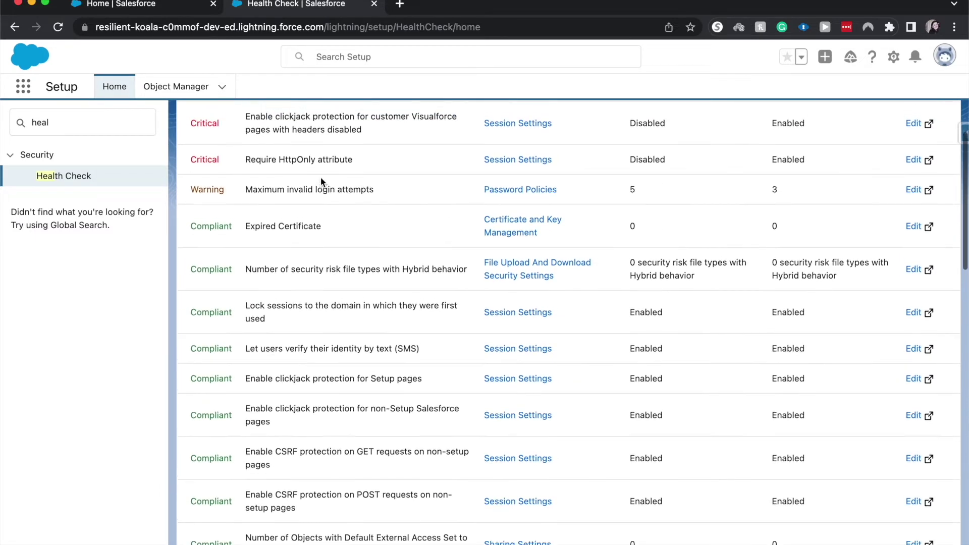
{"action": "scroll", "coordinate": [321, 182], "scroll_direction": "up", "scroll_amount": 3}
{"action": "scroll", "coordinate": [326, 324], "scroll_direction": "down", "scroll_amount": 3}
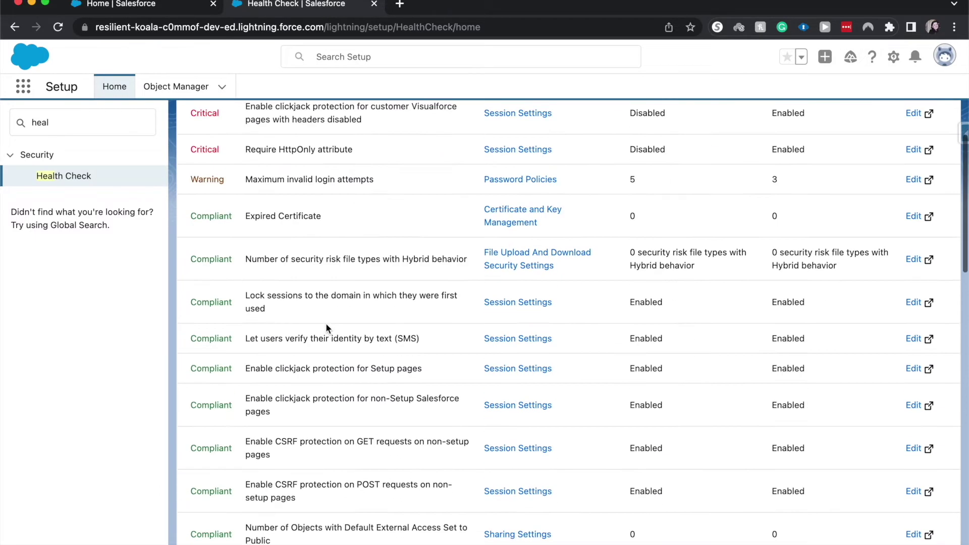
{"action": "scroll", "coordinate": [325, 323], "scroll_direction": "down", "scroll_amount": 3}
{"action": "scroll", "coordinate": [326, 324], "scroll_direction": "down", "scroll_amount": 1}
{"action": "scroll", "coordinate": [326, 324], "scroll_direction": "down", "scroll_amount": 1}
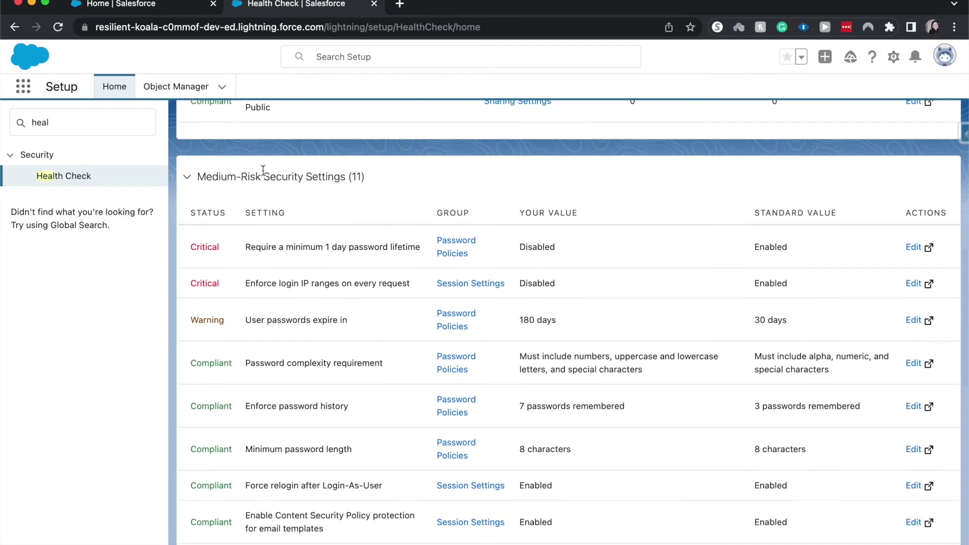
{"action": "scroll", "coordinate": [258, 144], "scroll_direction": "down", "scroll_amount": 1}
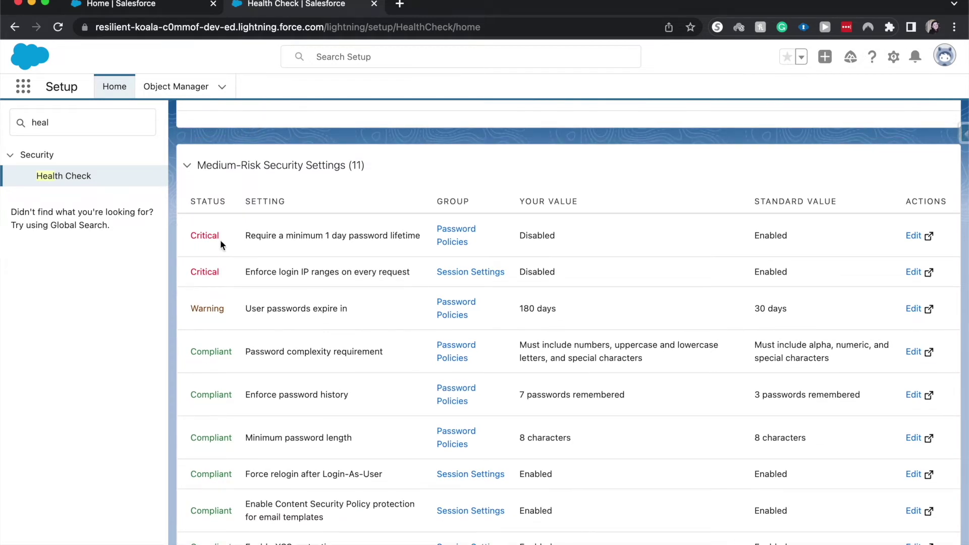
{"action": "left_click_drag", "start_coordinate": [246, 235], "coordinate": [391, 236]}
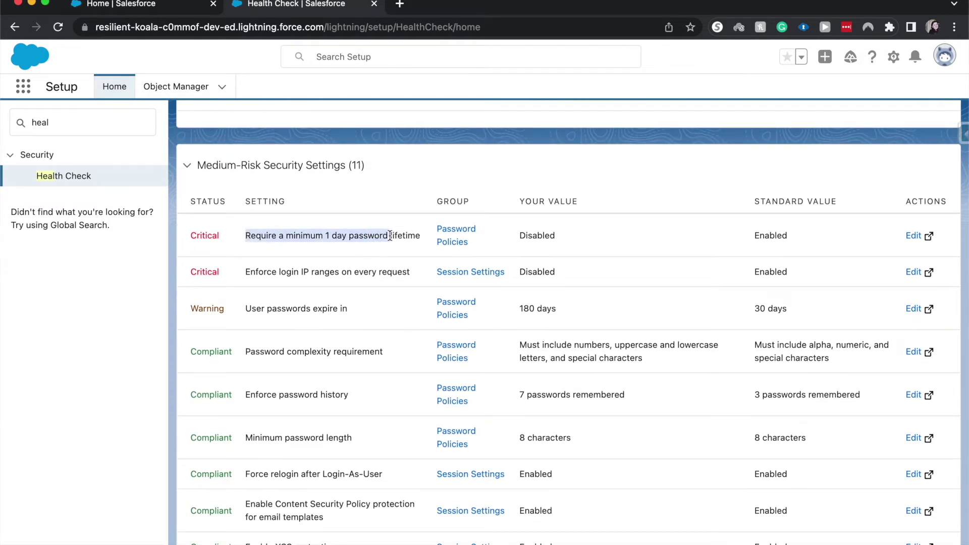
{"action": "left_click", "coordinate": [409, 267]}
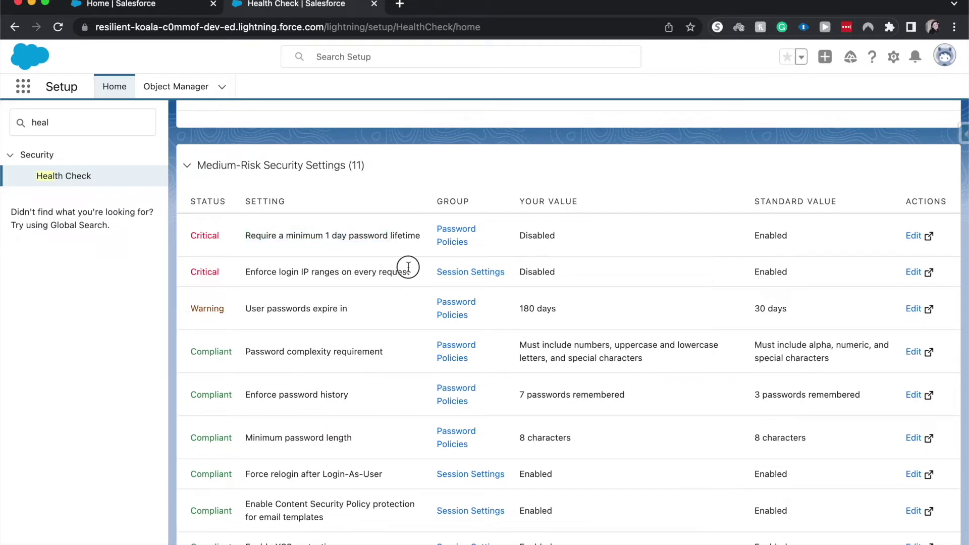
{"action": "left_click_drag", "start_coordinate": [409, 269], "coordinate": [244, 271]}
{"action": "left_click", "coordinate": [239, 272]}
{"action": "scroll", "coordinate": [380, 308], "scroll_direction": "down", "scroll_amount": 1}
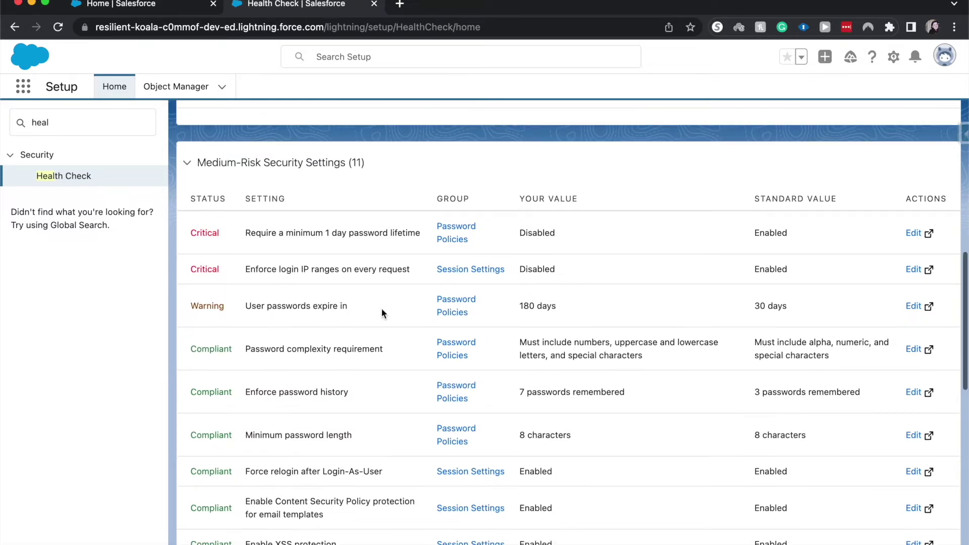
{"action": "scroll", "coordinate": [390, 323], "scroll_direction": "down", "scroll_amount": 3}
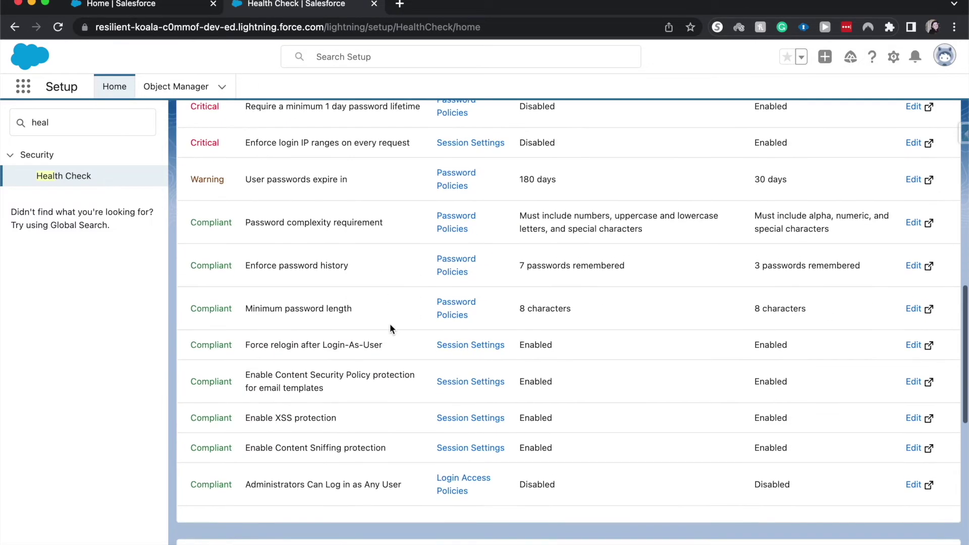
{"action": "left_click", "coordinate": [339, 266]}
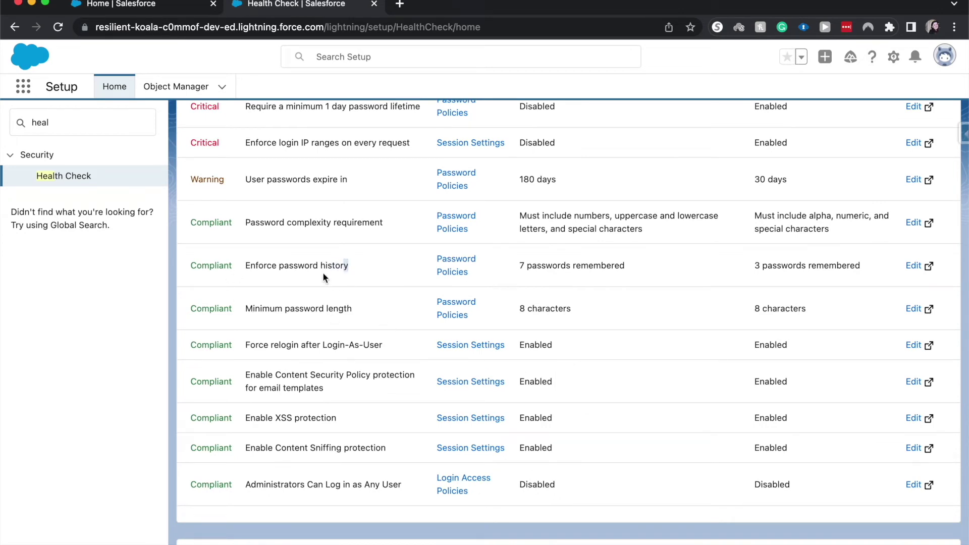
{"action": "scroll", "coordinate": [353, 356], "scroll_direction": "down", "scroll_amount": 1}
{"action": "scroll", "coordinate": [351, 356], "scroll_direction": "down", "scroll_amount": 2}
{"action": "scroll", "coordinate": [352, 356], "scroll_direction": "down", "scroll_amount": 2}
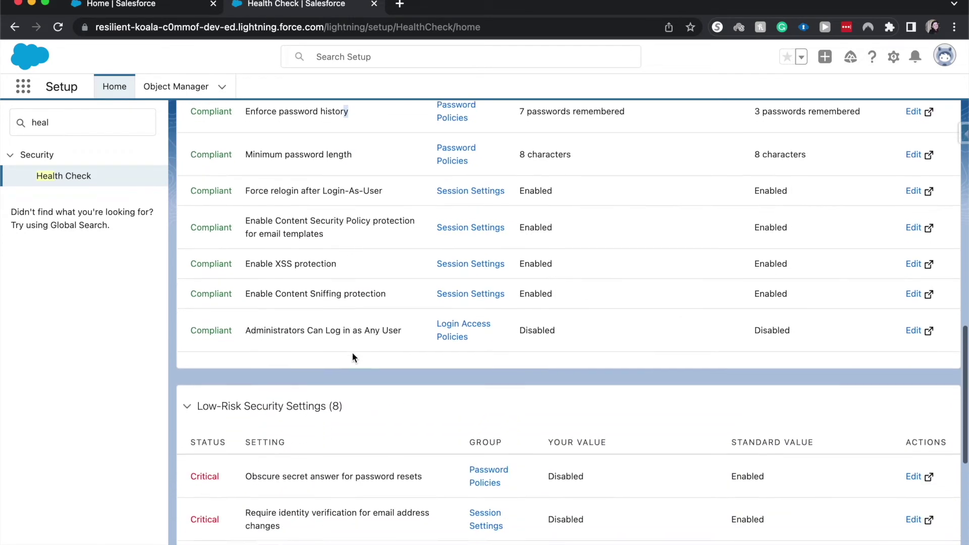
{"action": "scroll", "coordinate": [345, 352], "scroll_direction": "down", "scroll_amount": 1}
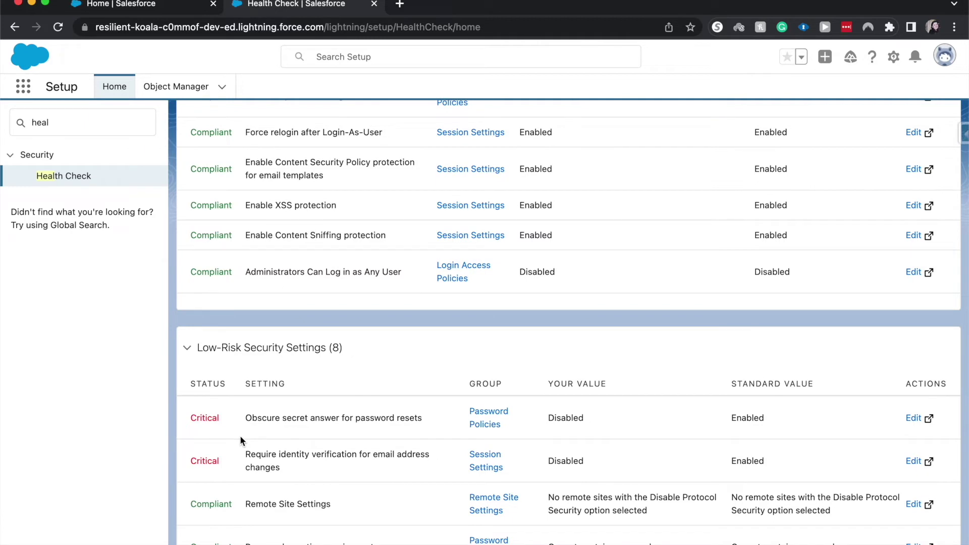
{"action": "left_click_drag", "start_coordinate": [244, 418], "coordinate": [363, 420]}
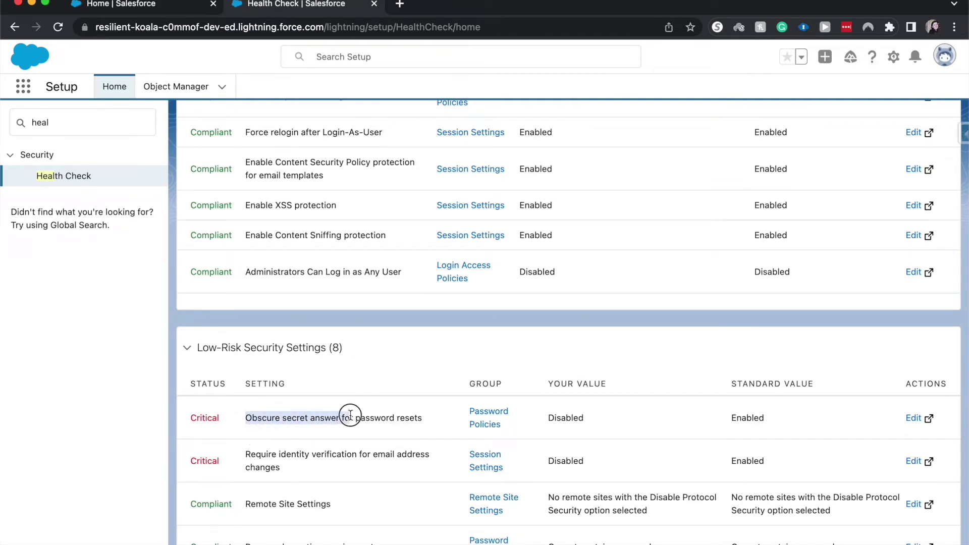
{"action": "left_click", "coordinate": [362, 421]}
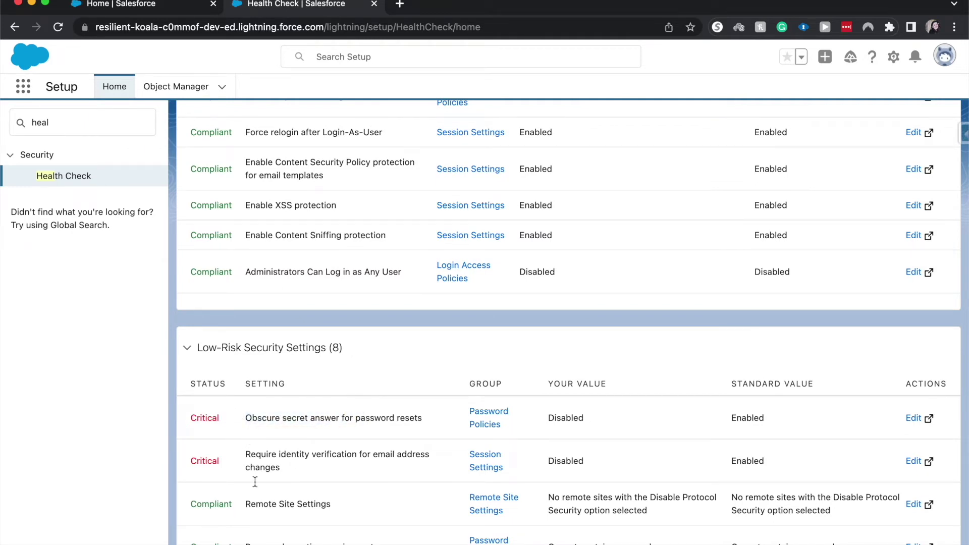
{"action": "left_click_drag", "start_coordinate": [244, 471], "coordinate": [253, 451]}
{"action": "left_click", "coordinate": [253, 454]}
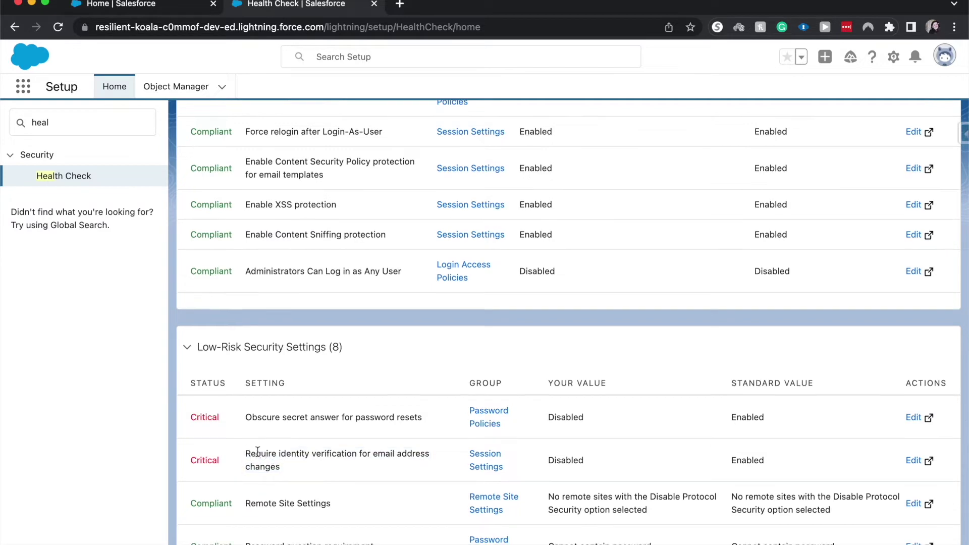
{"action": "scroll", "coordinate": [258, 453], "scroll_direction": "down", "scroll_amount": 3}
{"action": "scroll", "coordinate": [256, 453], "scroll_direction": "down", "scroll_amount": 2}
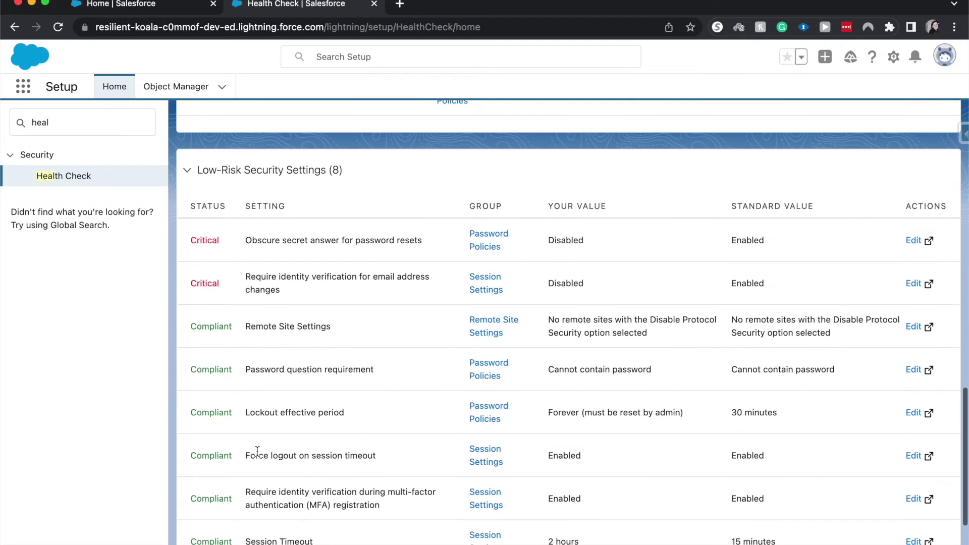
{"action": "scroll", "coordinate": [257, 452], "scroll_direction": "down", "scroll_amount": 3}
{"action": "scroll", "coordinate": [258, 452], "scroll_direction": "down", "scroll_amount": 1}
{"action": "scroll", "coordinate": [258, 453], "scroll_direction": "down", "scroll_amount": 1}
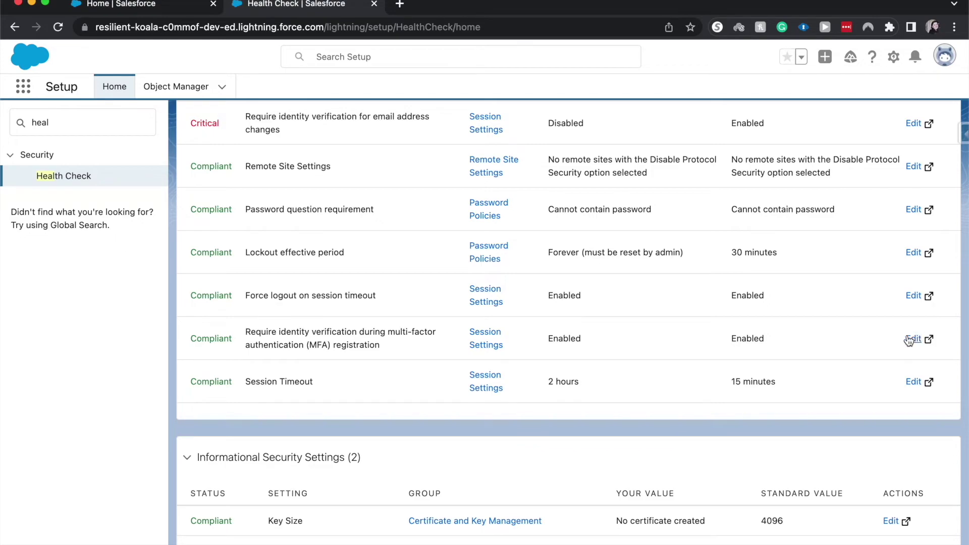
{"action": "scroll", "coordinate": [868, 266], "scroll_direction": "down", "scroll_amount": 1}
{"action": "scroll", "coordinate": [868, 265], "scroll_direction": "up", "scroll_amount": 10}
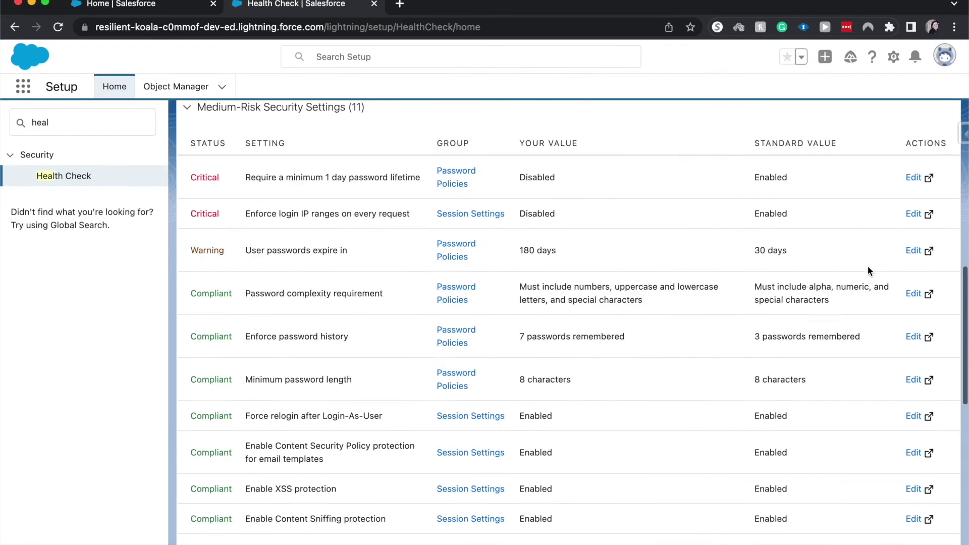
{"action": "scroll", "coordinate": [867, 266], "scroll_direction": "up", "scroll_amount": 10}
{"action": "scroll", "coordinate": [878, 318], "scroll_direction": "down", "scroll_amount": 1}
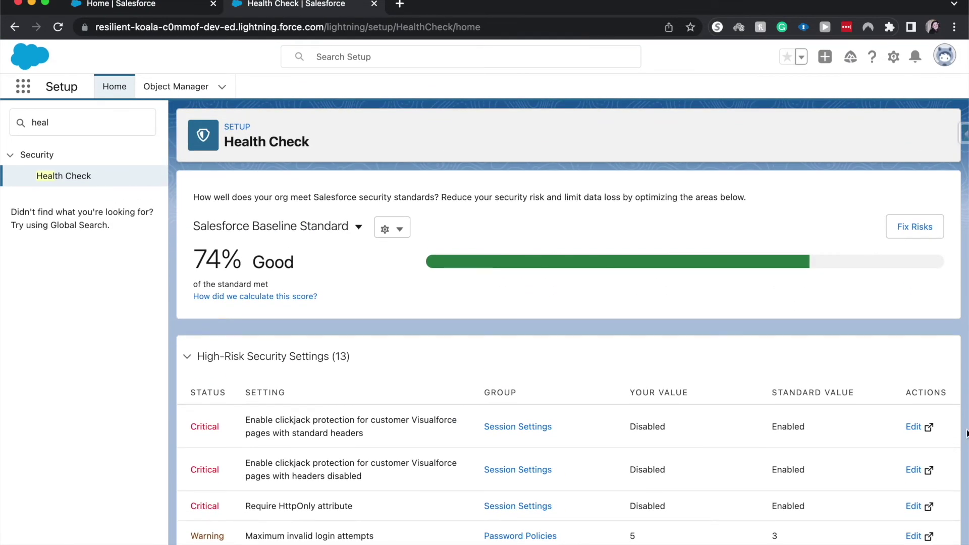
{"action": "scroll", "coordinate": [947, 430], "scroll_direction": "down", "scroll_amount": 2}
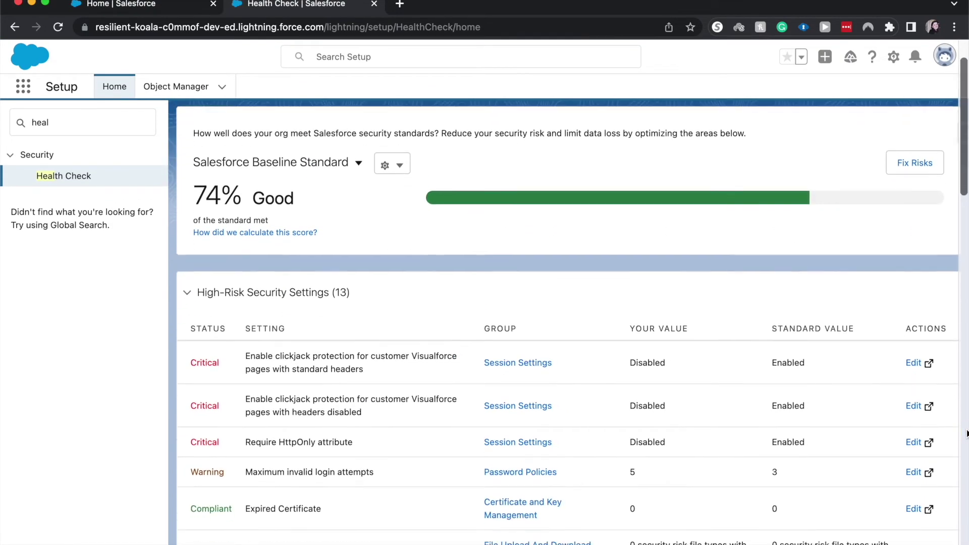
{"action": "left_click", "coordinate": [913, 472]}
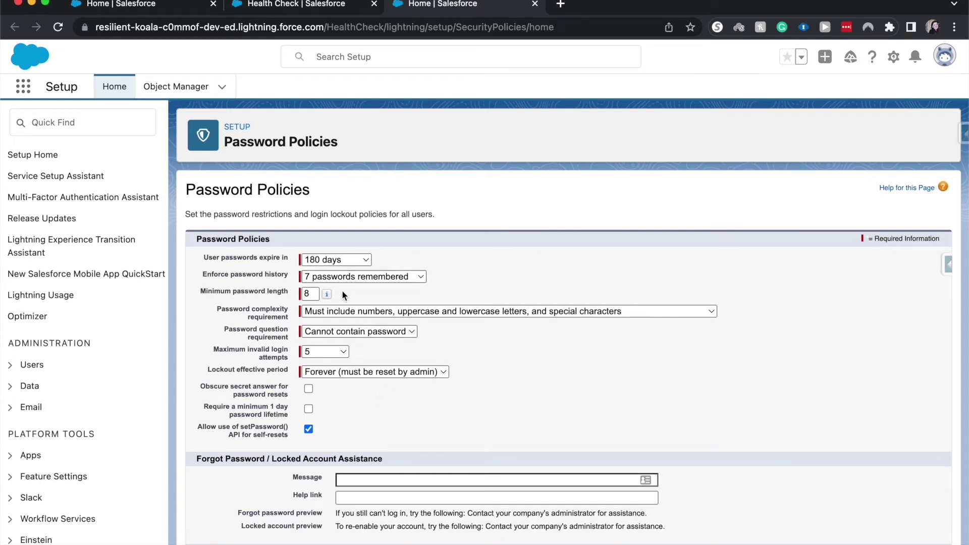
Step: Set maximum invalid login attempts to 3, save Password Policies, and return to Health Check
{"action": "left_click", "coordinate": [311, 352]}
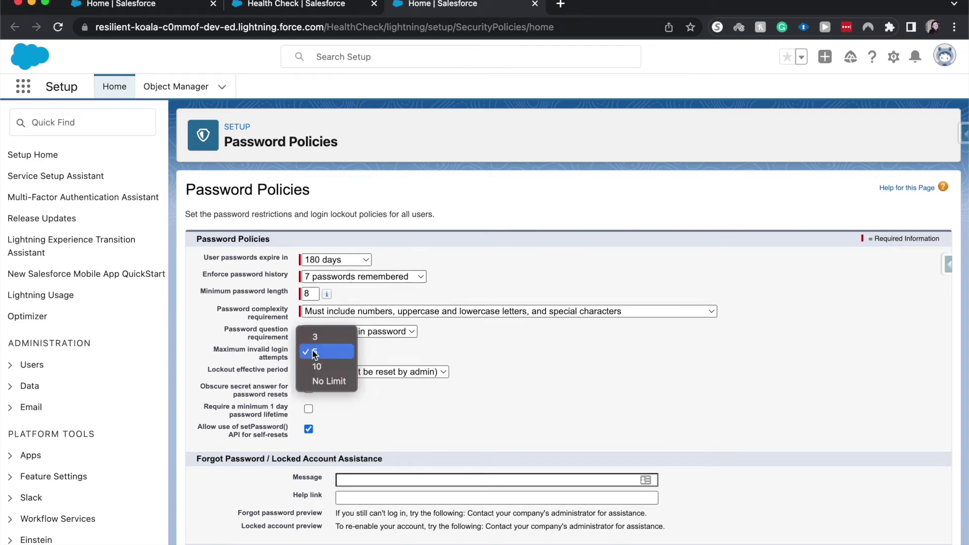
{"action": "left_click", "coordinate": [315, 336]}
{"action": "scroll", "coordinate": [438, 347], "scroll_direction": "down", "scroll_amount": 2}
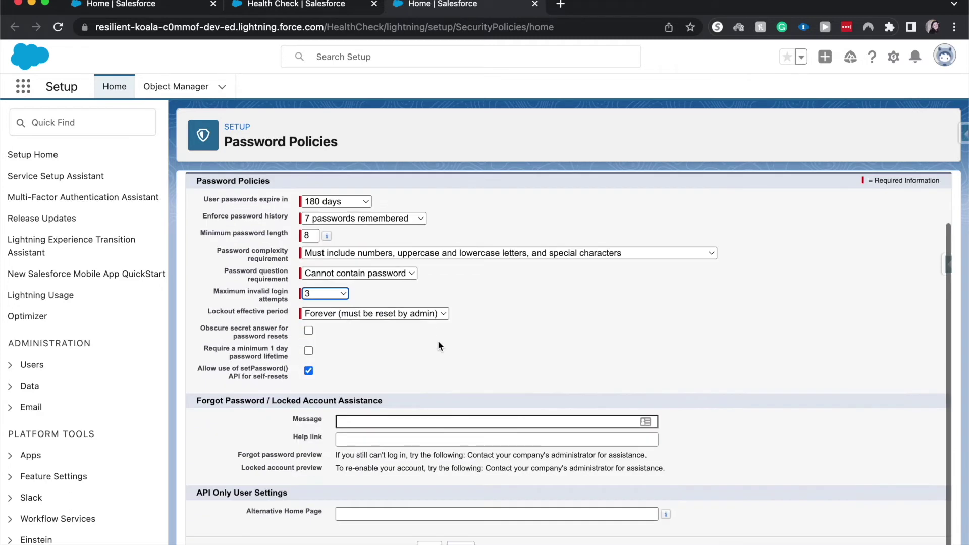
{"action": "left_click", "coordinate": [428, 543]}
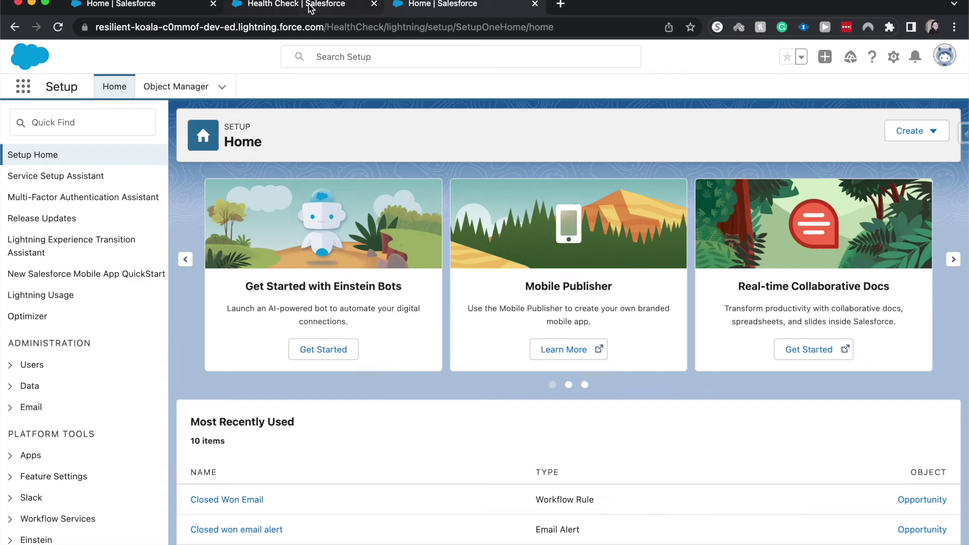
{"action": "left_click", "coordinate": [309, 4]}
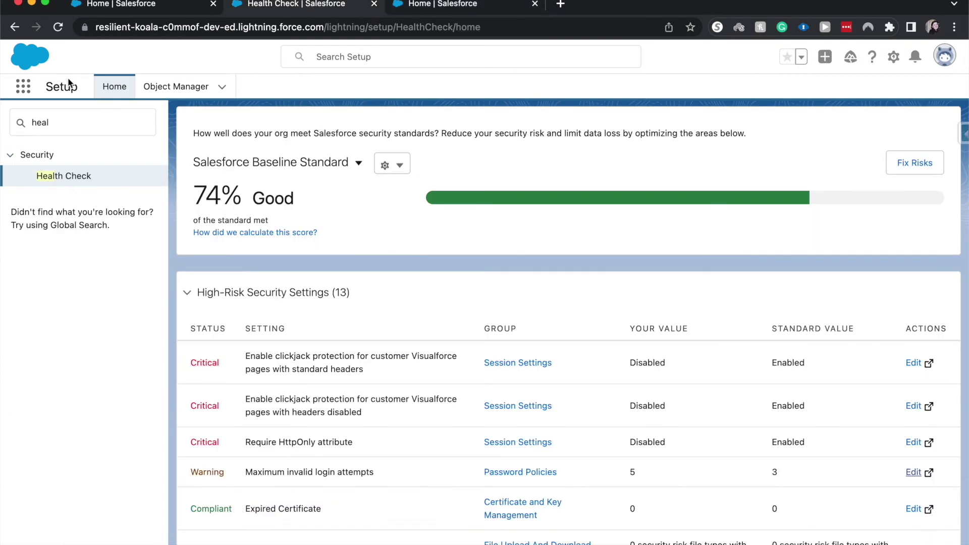
Step: Reload Health Check and highlight the raised 77% score
{"action": "left_click", "coordinate": [58, 27]}
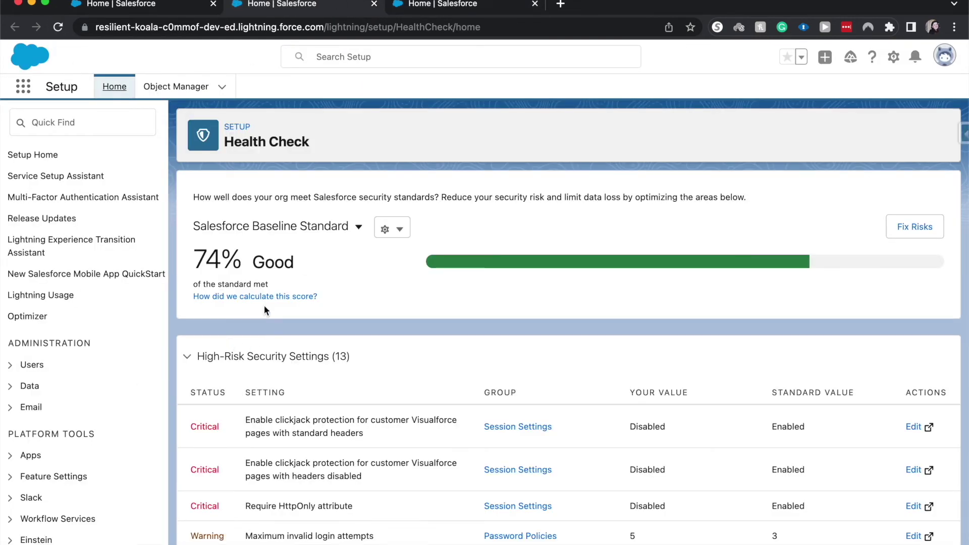
{"action": "left_click_drag", "start_coordinate": [219, 251], "coordinate": [220, 252]}
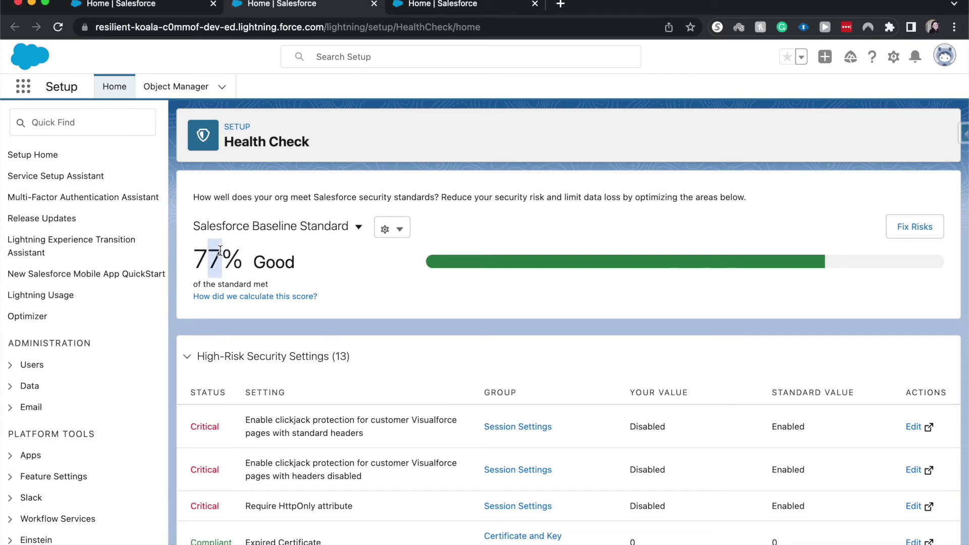